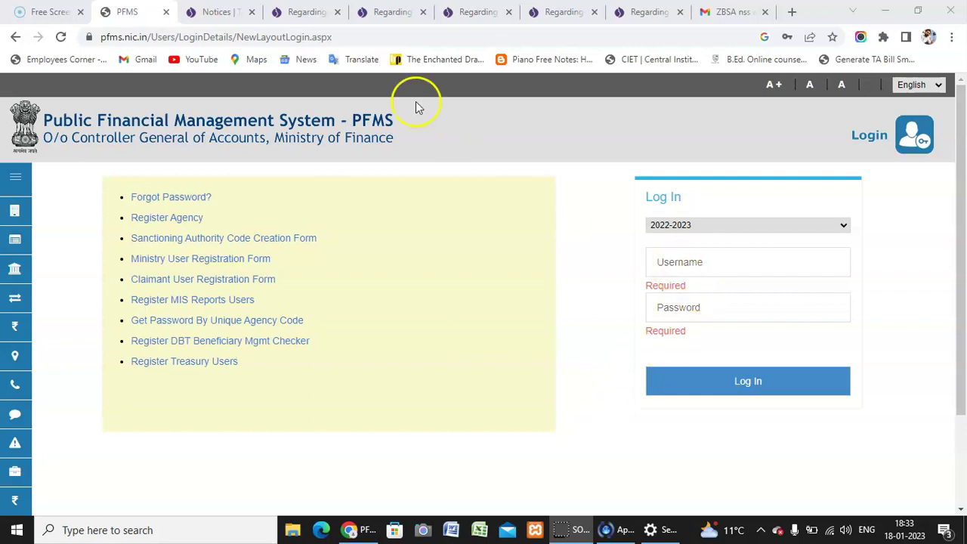
# Step: Search the web for "pfms" in a new browser tab, open the PFMS site and go to its login page
pyautogui.click(791, 12)
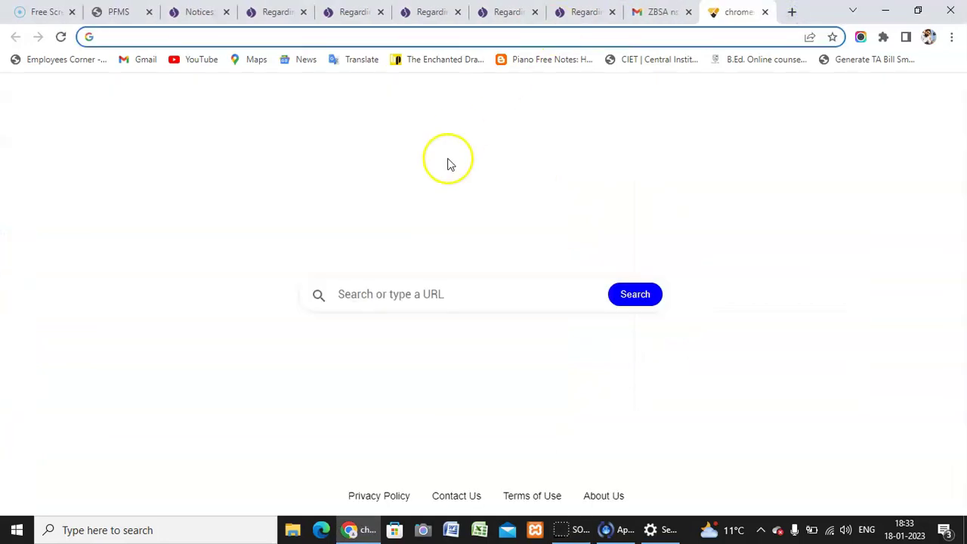
pyautogui.click(344, 289)
pyautogui.write('pfms')
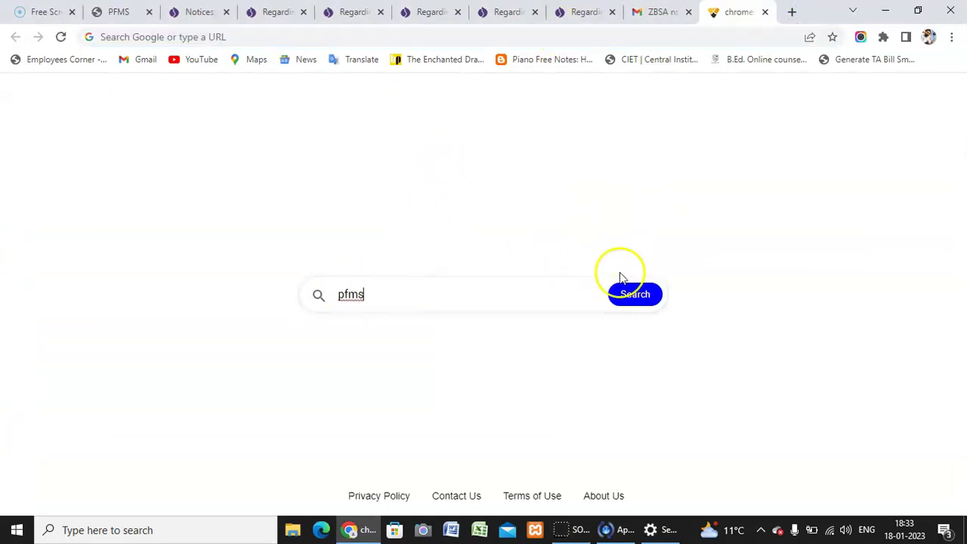
pyautogui.click(630, 294)
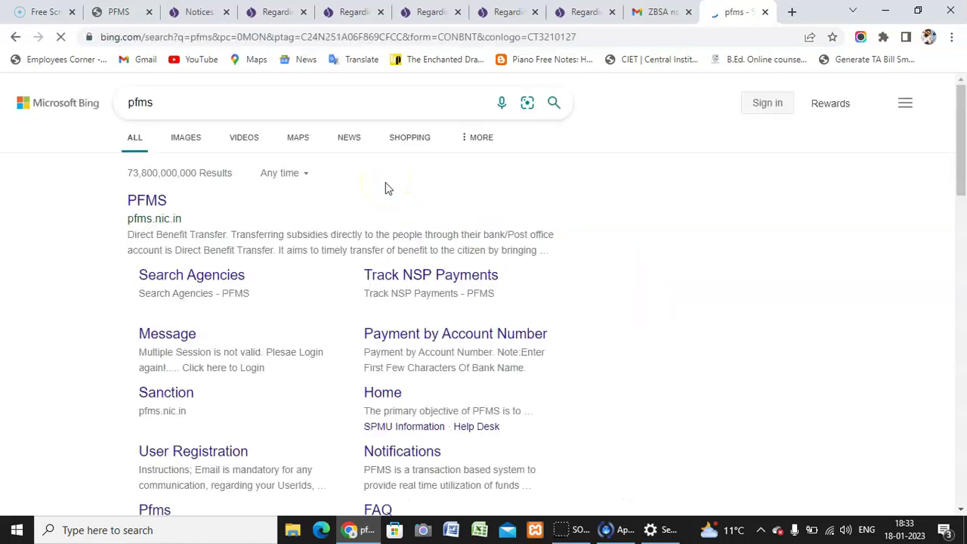
pyautogui.click(149, 202)
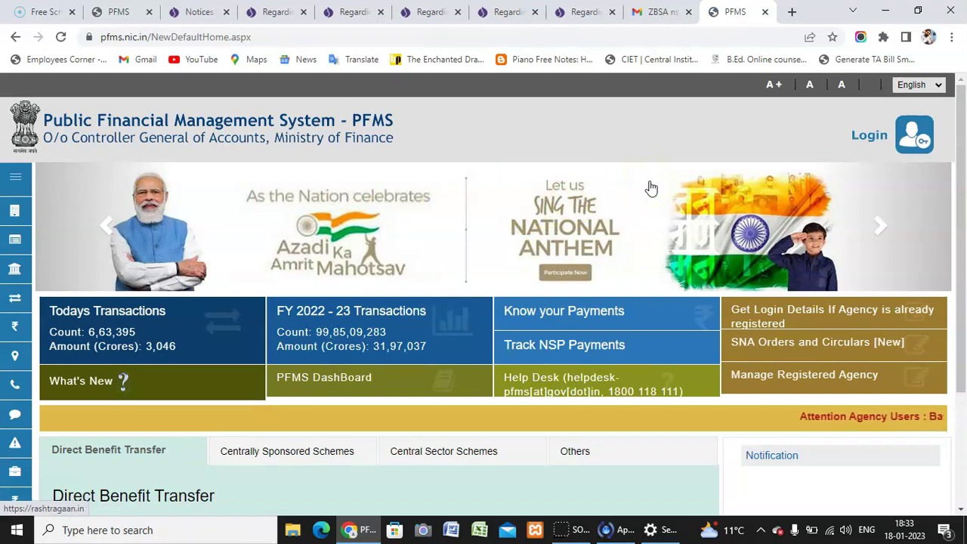
pyautogui.click(872, 142)
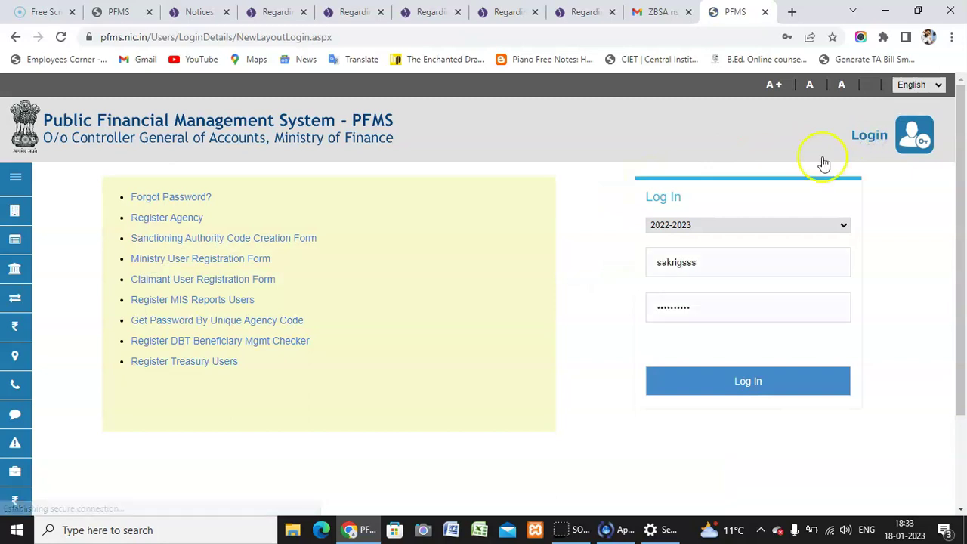
# Step: Replace the prefilled password with the account password, keeping the filled-in username, and log in for financial year 2022-2023
pyautogui.click(705, 262)
pyautogui.moveTo(706, 262); pyautogui.dragTo(654, 262)
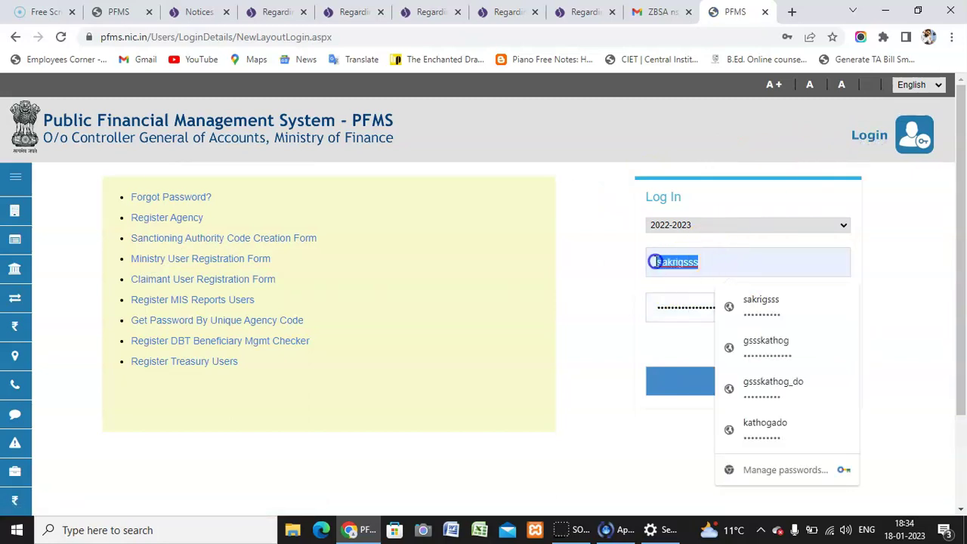
pyautogui.click(716, 263)
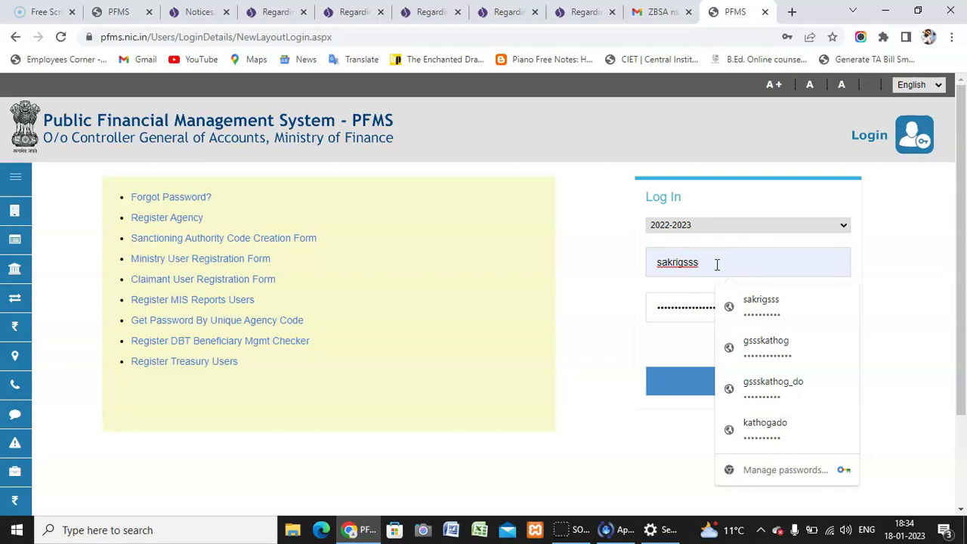
pyautogui.click(704, 263)
pyautogui.moveTo(704, 263); pyautogui.dragTo(649, 262)
pyautogui.click(661, 304)
pyautogui.moveTo(661, 304); pyautogui.dragTo(878, 307)
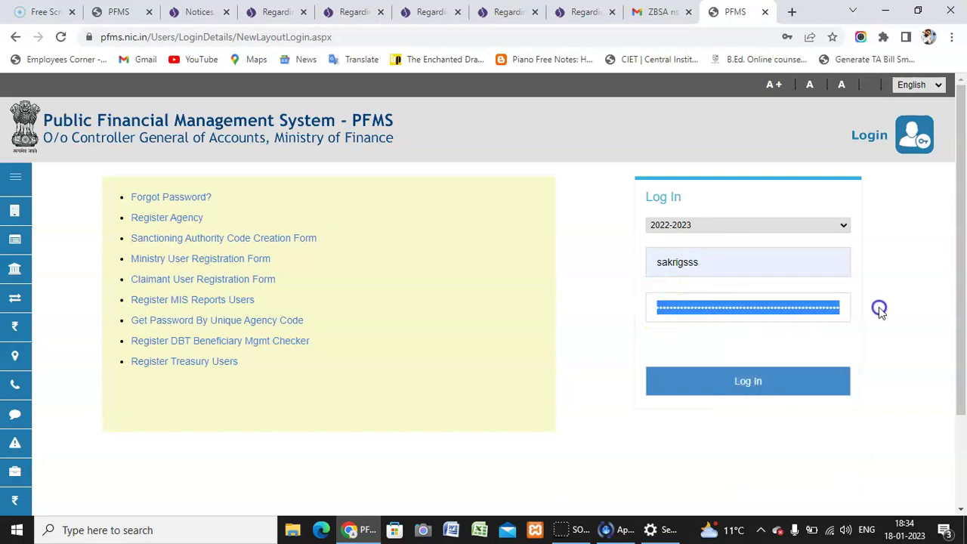
pyautogui.press('BackSpace')
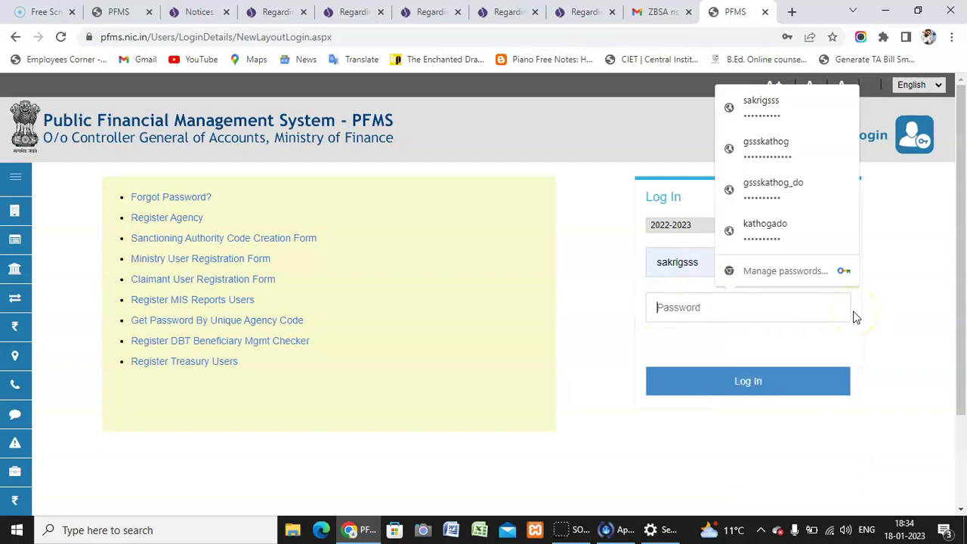
pyautogui.write('**')
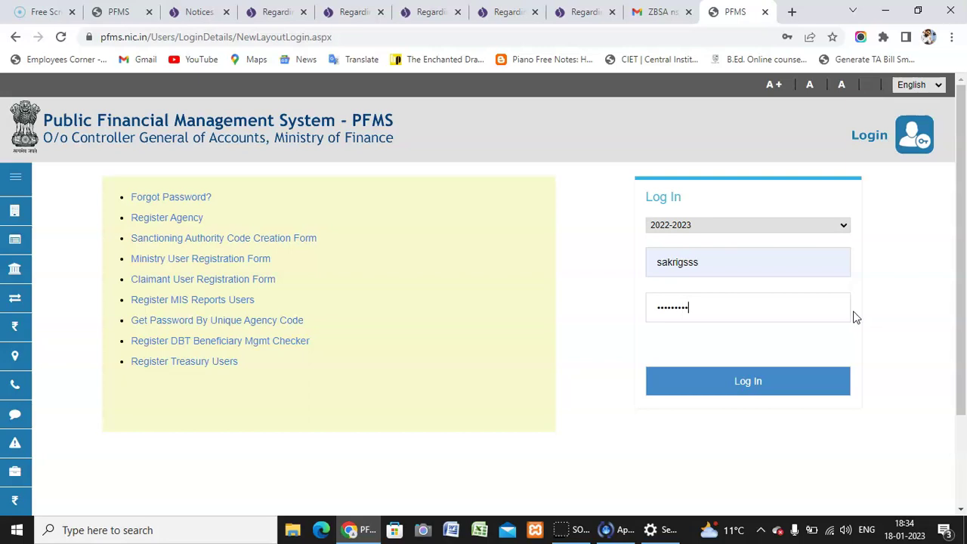
pyautogui.click(725, 380)
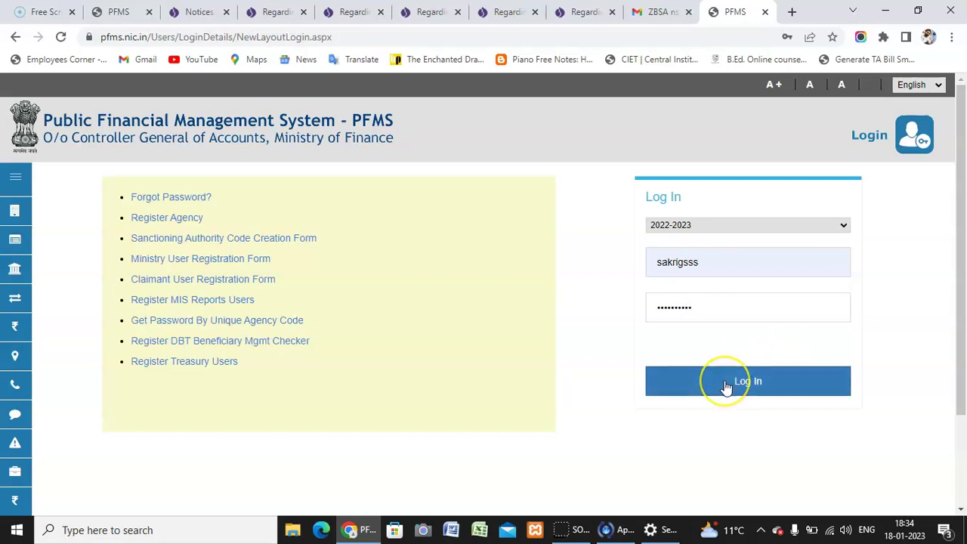
pyautogui.click(691, 274)
pyautogui.click(701, 312)
pyautogui.click(718, 388)
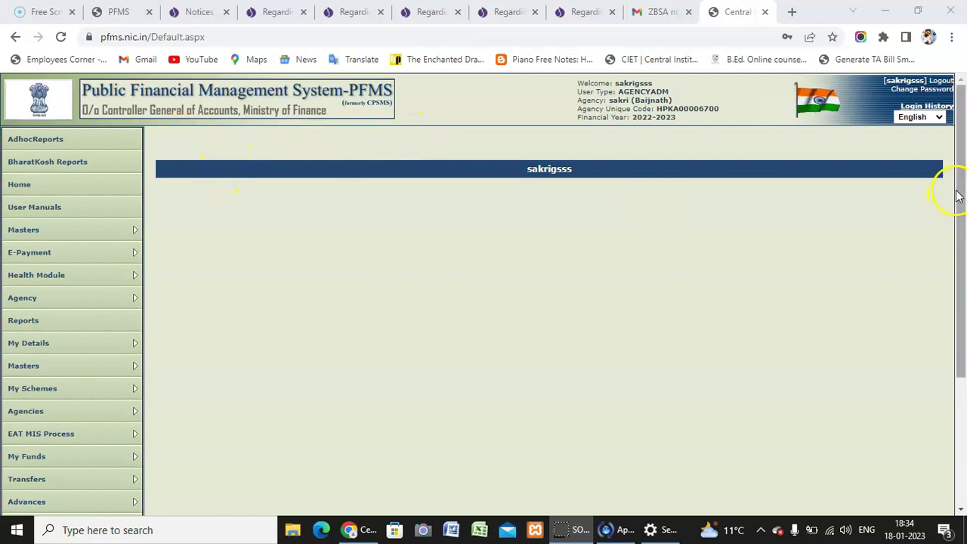
pyautogui.moveTo(960, 183); pyautogui.dragTo(960, 240)
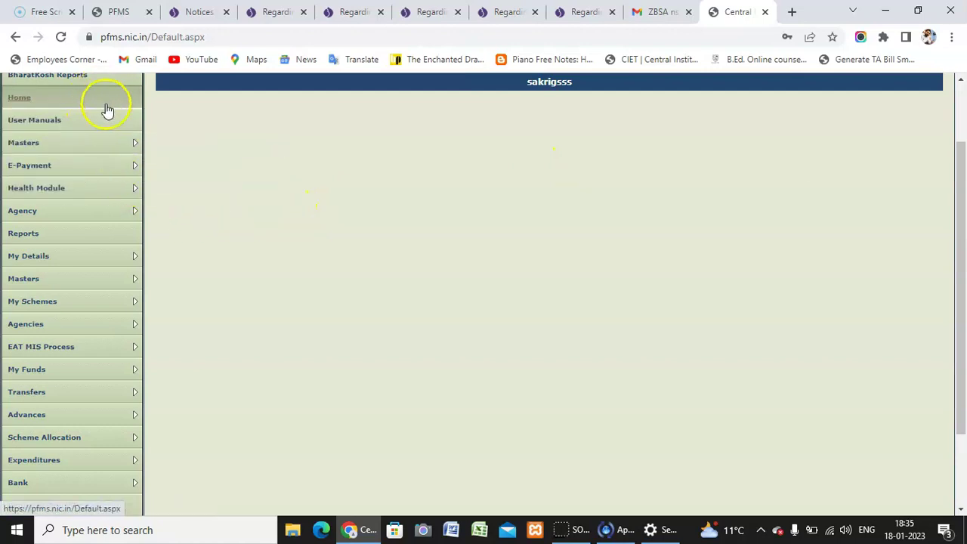
pyautogui.moveTo(76, 322)
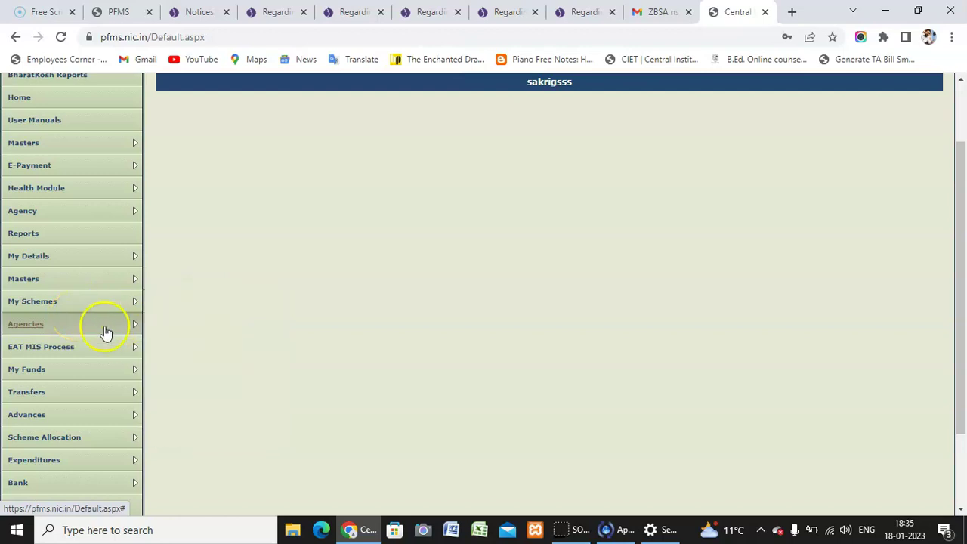
pyautogui.moveTo(96, 303)
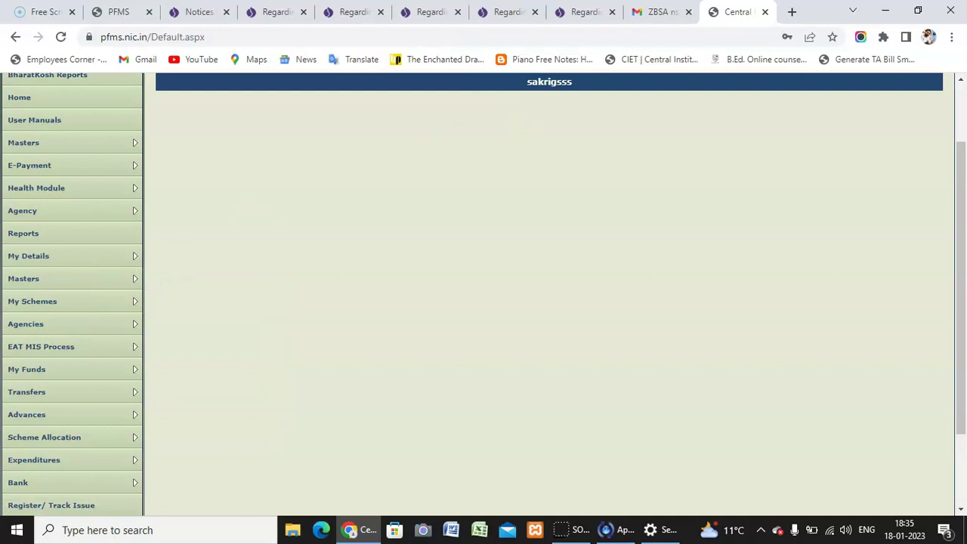
pyautogui.press('super+shift+s')
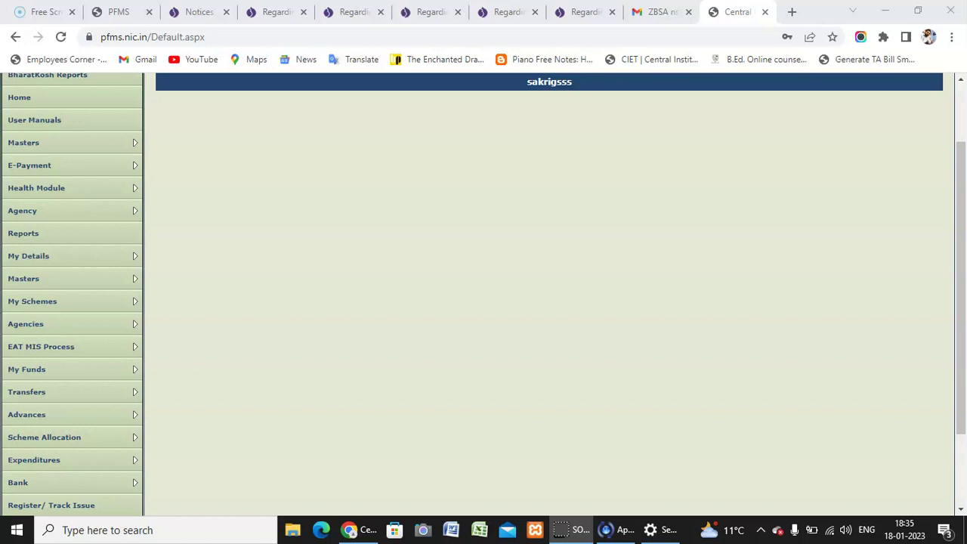
pyautogui.moveTo(3, 287)
pyautogui.mouseDown()
pyautogui.moveTo(66, 321)
pyautogui.moveTo(52, 291)
pyautogui.mouseUp()
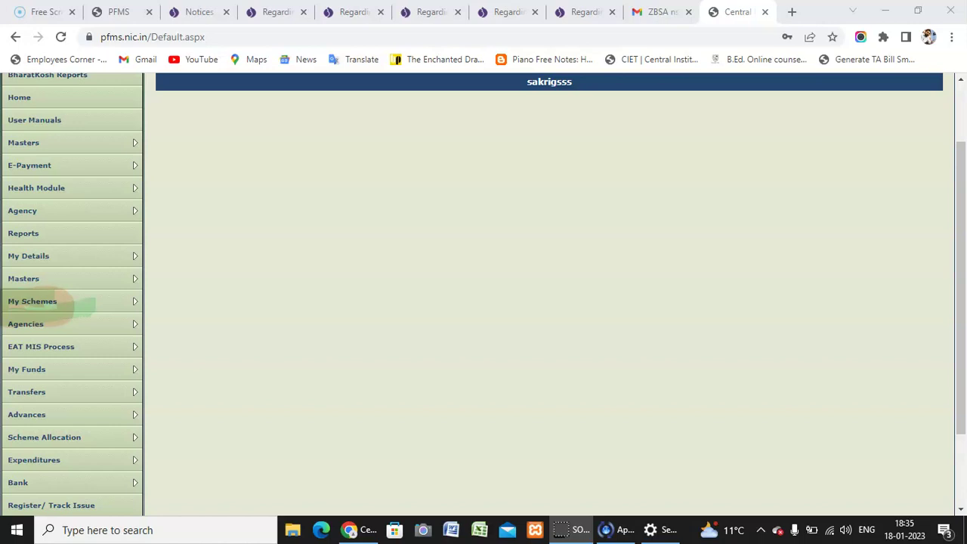
pyautogui.scroll(2, 136, 306)
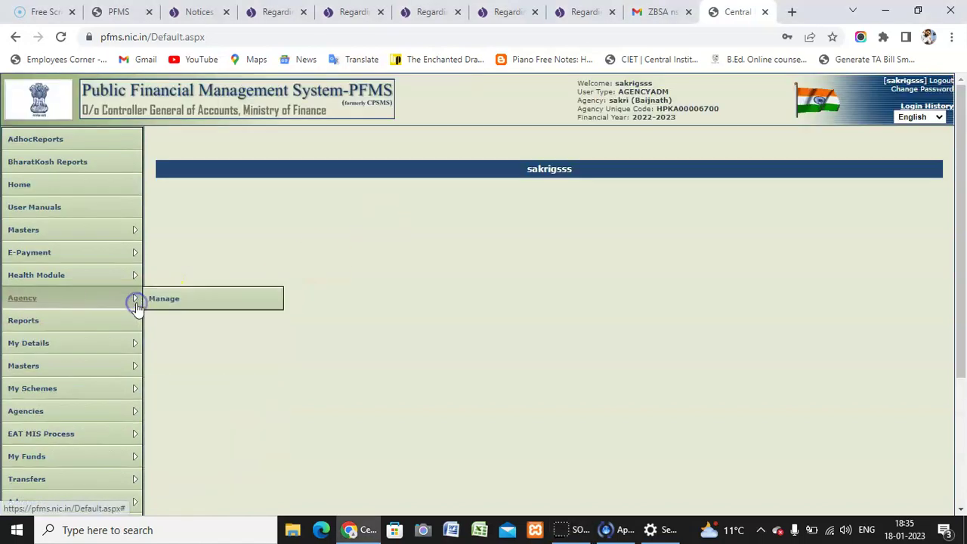
pyautogui.moveTo(127, 278)
pyautogui.moveTo(117, 388)
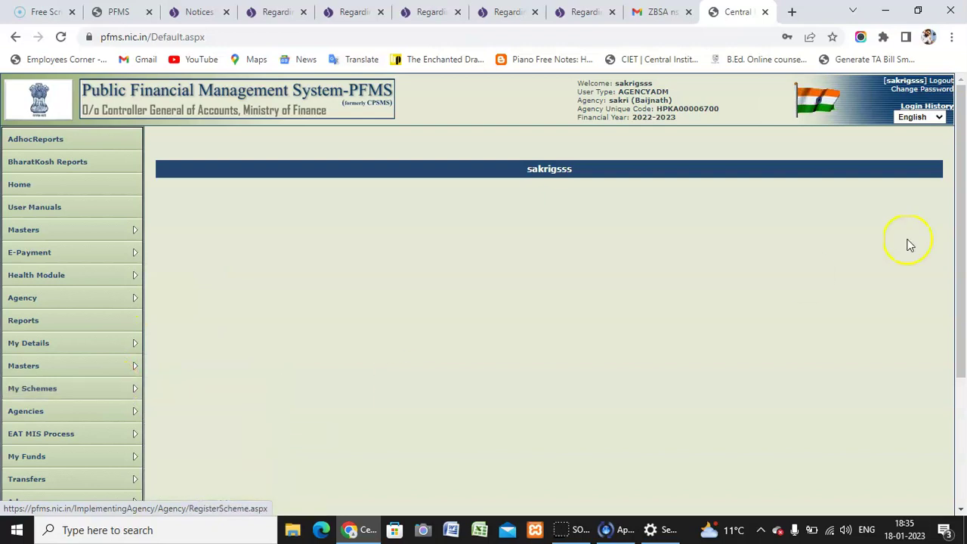
# Step: Open the Deactivate Scheme/Bank Acc. page under My Schemes
pyautogui.moveTo(960, 194); pyautogui.dragTo(963, 263)
pyautogui.moveTo(123, 290)
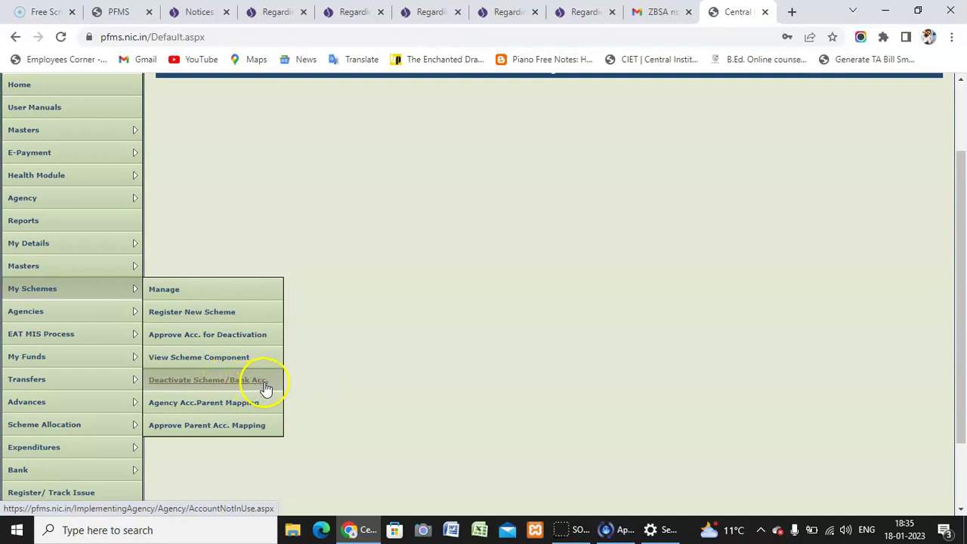
pyautogui.click(236, 381)
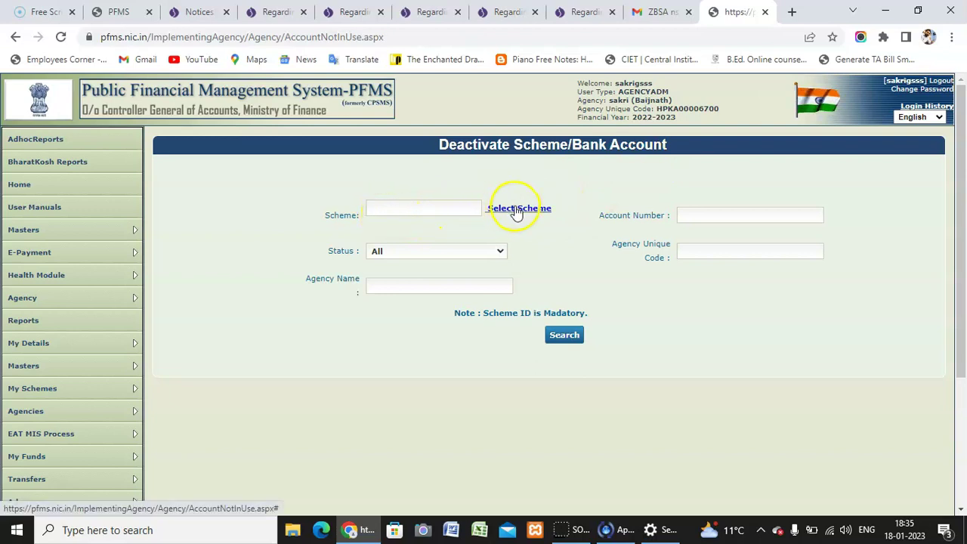
# Step: Look up scheme 9230, select National Service Scheme [9230] as the scheme, and search for its bank accounts
pyautogui.click(446, 207)
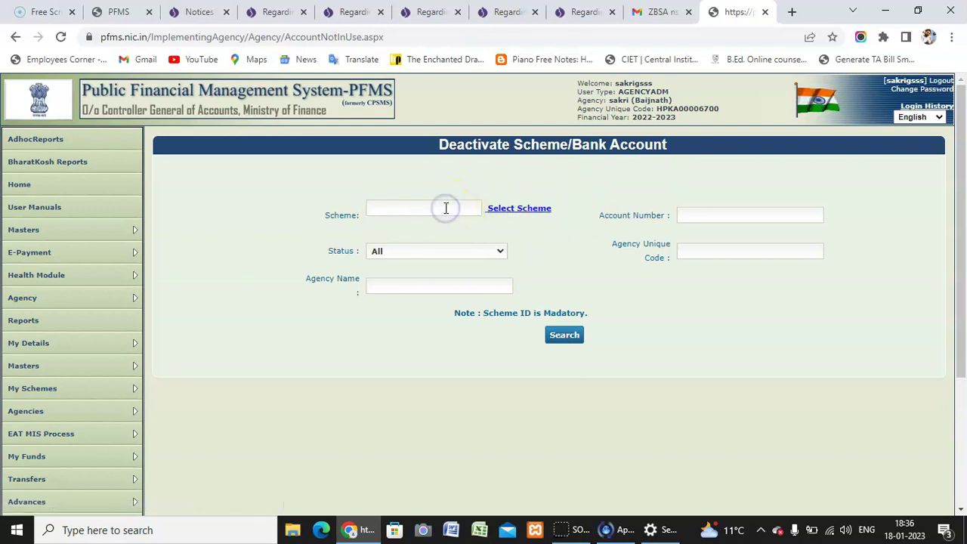
pyautogui.click(519, 208)
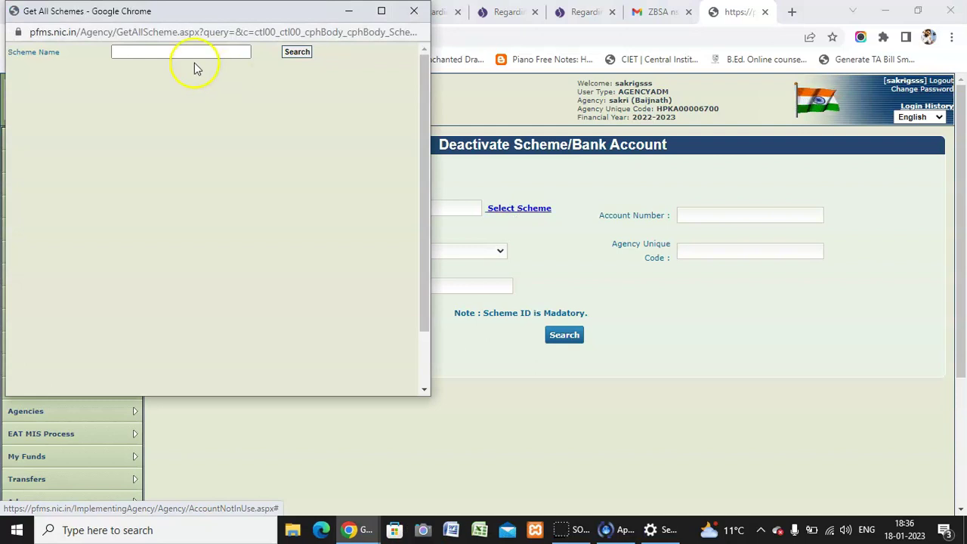
pyautogui.click(154, 54)
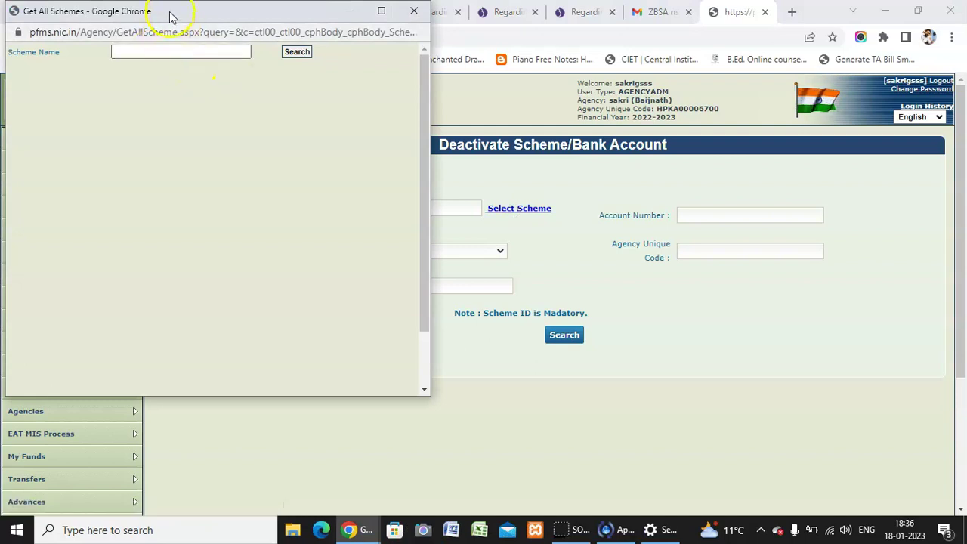
pyautogui.moveTo(172, 11); pyautogui.dragTo(197, 17)
pyautogui.click(168, 58)
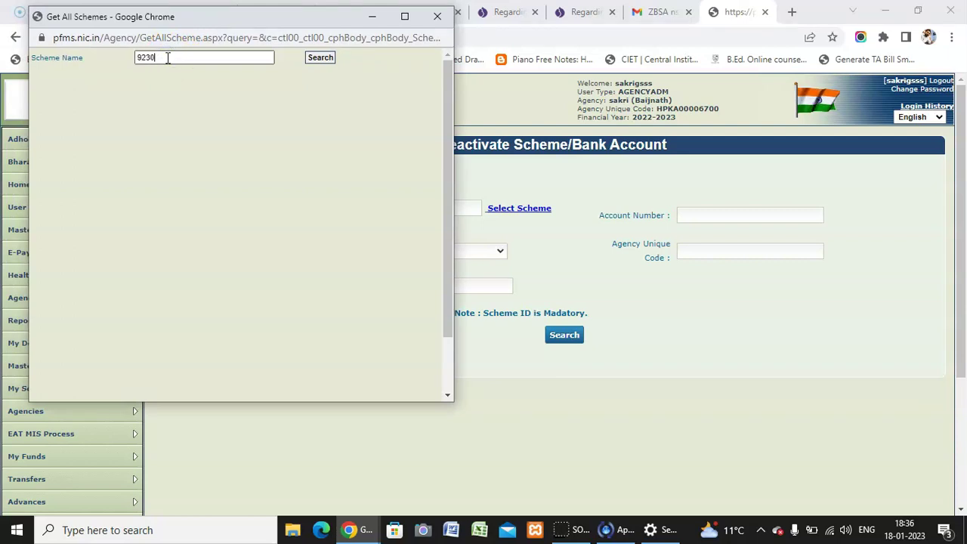
pyautogui.write('9230')
pyautogui.click(319, 60)
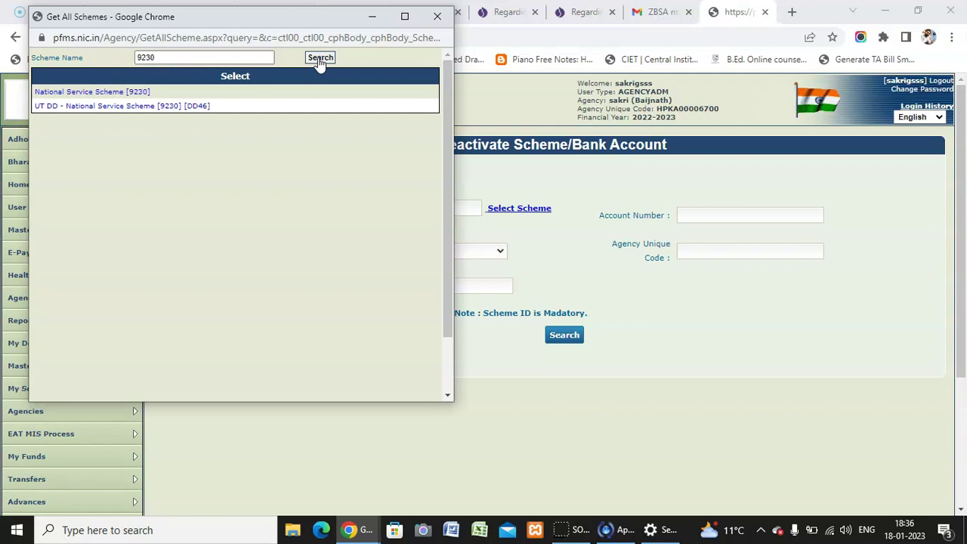
pyautogui.click(114, 92)
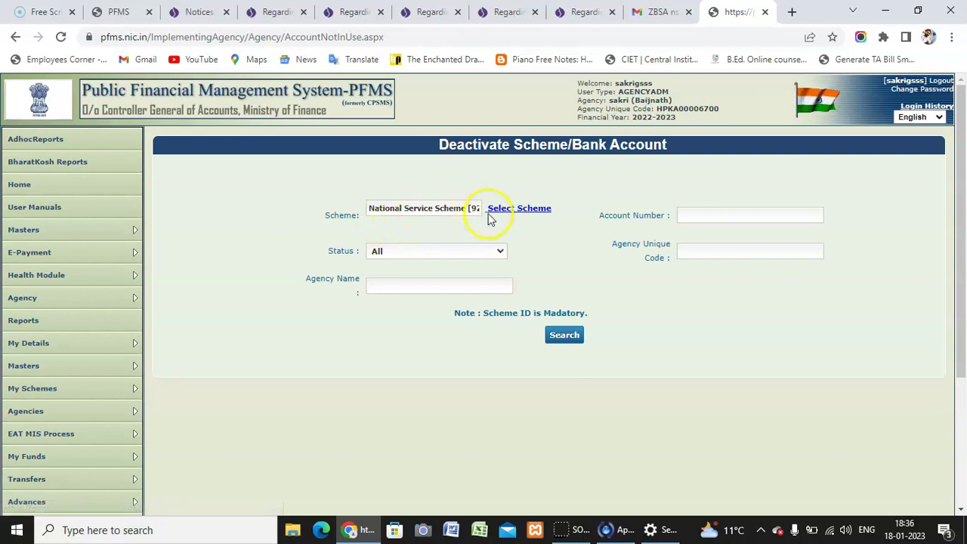
pyautogui.click(563, 337)
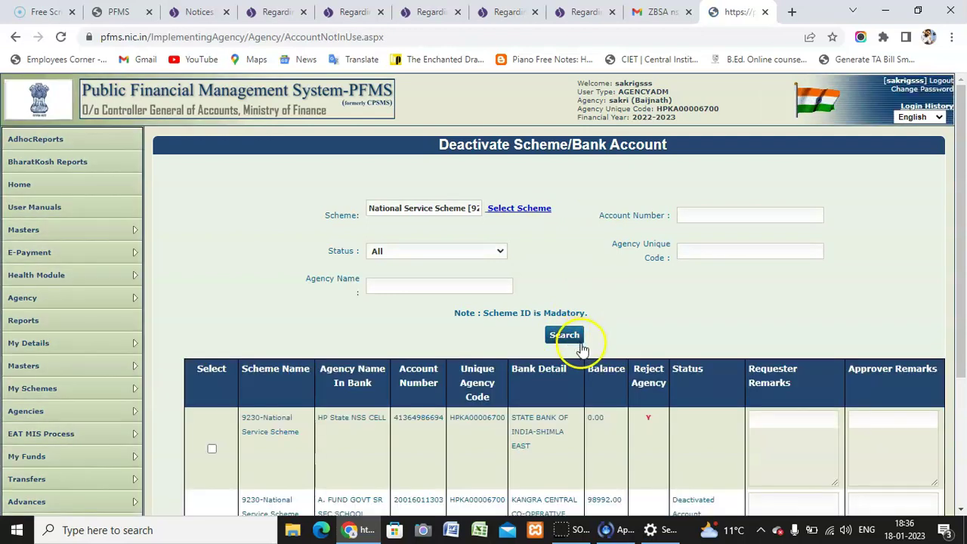
# Step: Examine the agency names, account number and bank details of the accounts listed for the National Service Scheme
pyautogui.scroll(-2, 962, 257)
pyautogui.moveTo(962, 266); pyautogui.dragTo(962, 295)
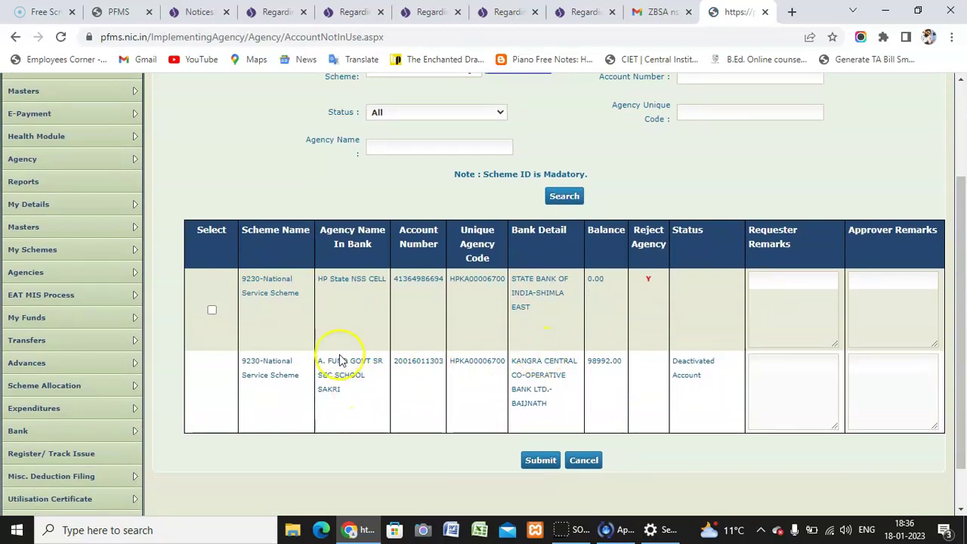
pyautogui.moveTo(325, 362); pyautogui.dragTo(350, 398)
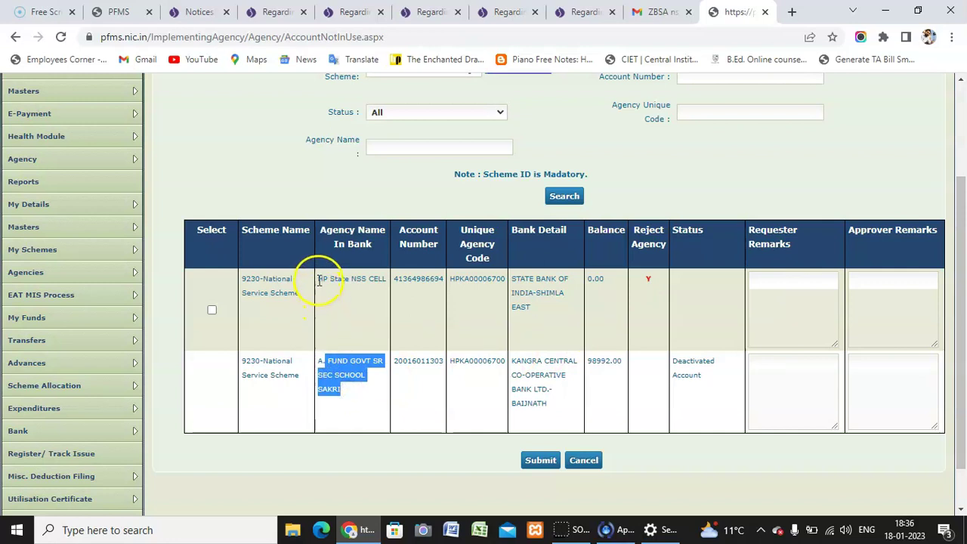
pyautogui.moveTo(318, 278); pyautogui.dragTo(391, 281)
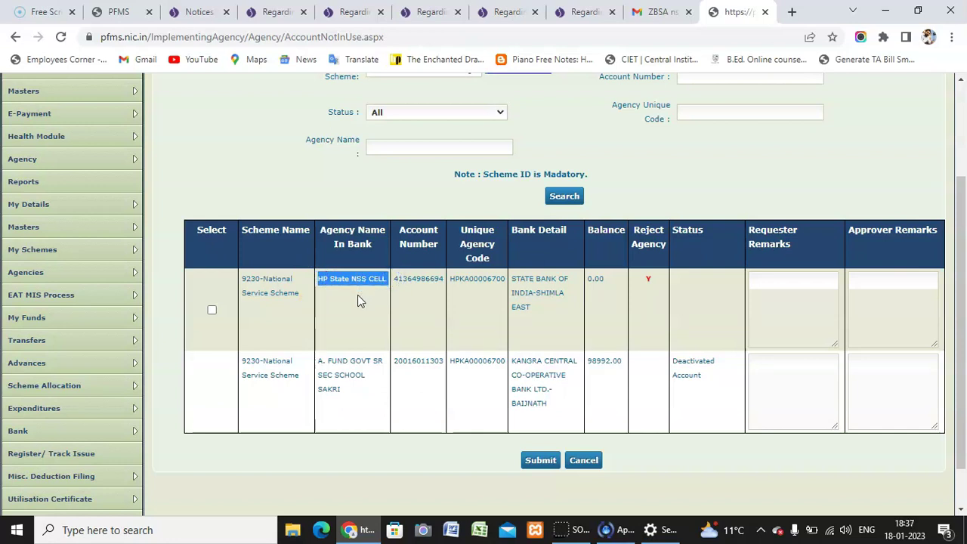
pyautogui.click(340, 301)
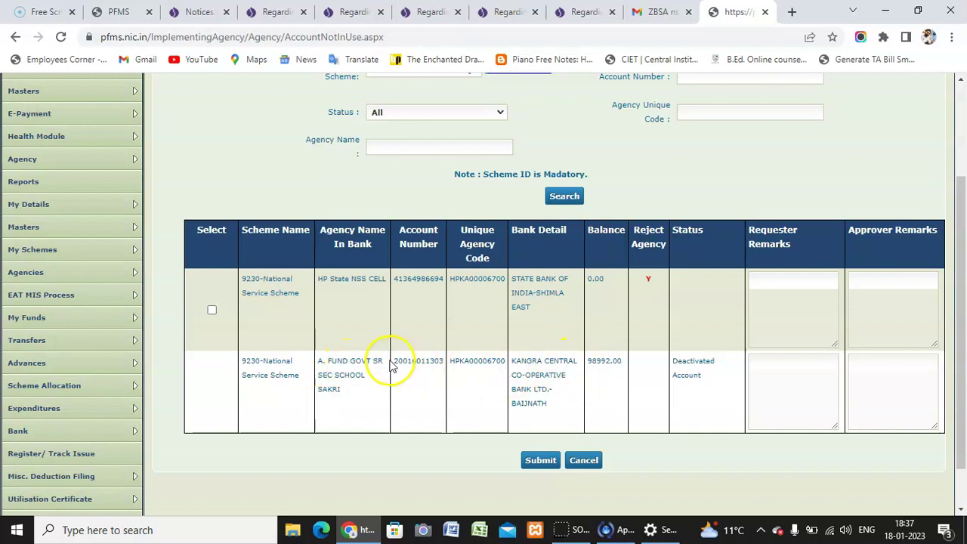
pyautogui.moveTo(394, 363); pyautogui.dragTo(446, 364)
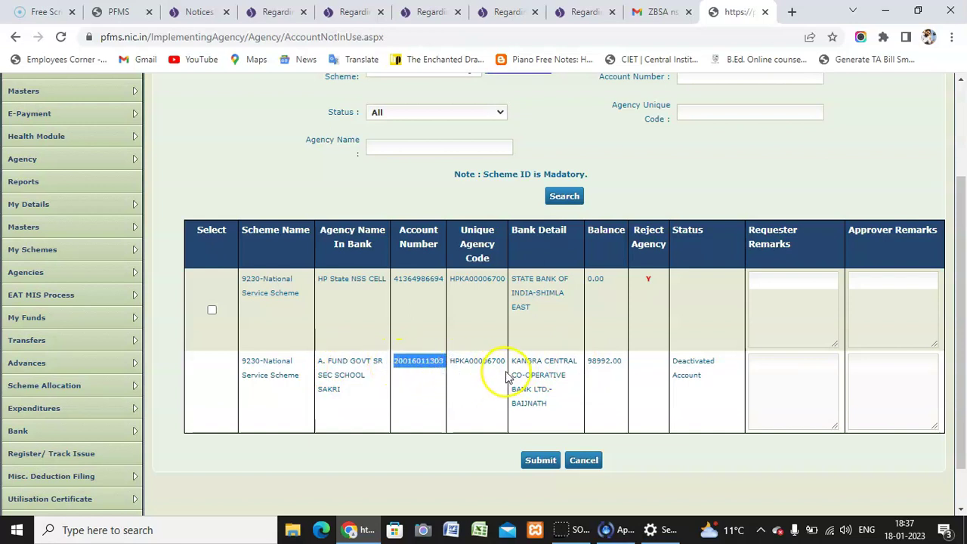
pyautogui.moveTo(512, 361); pyautogui.dragTo(548, 406)
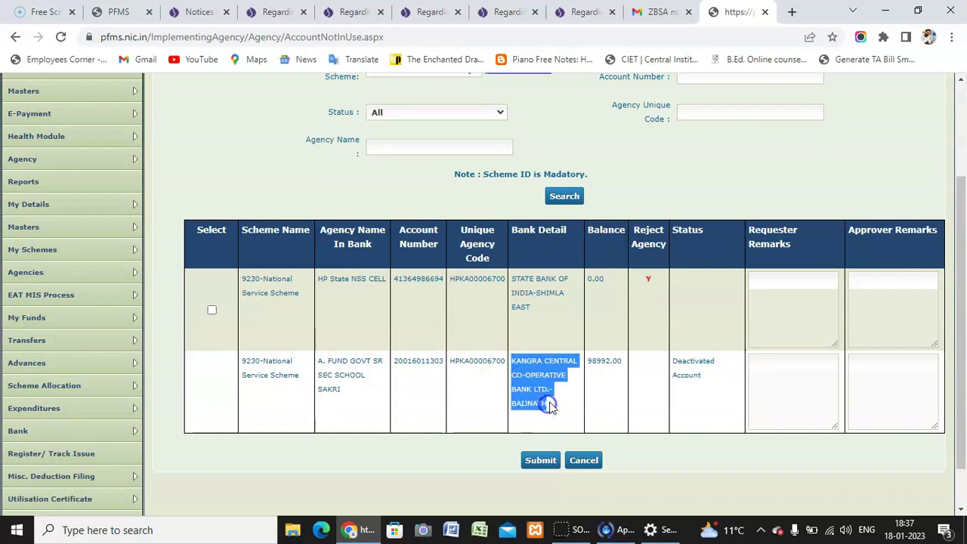
pyautogui.click(460, 383)
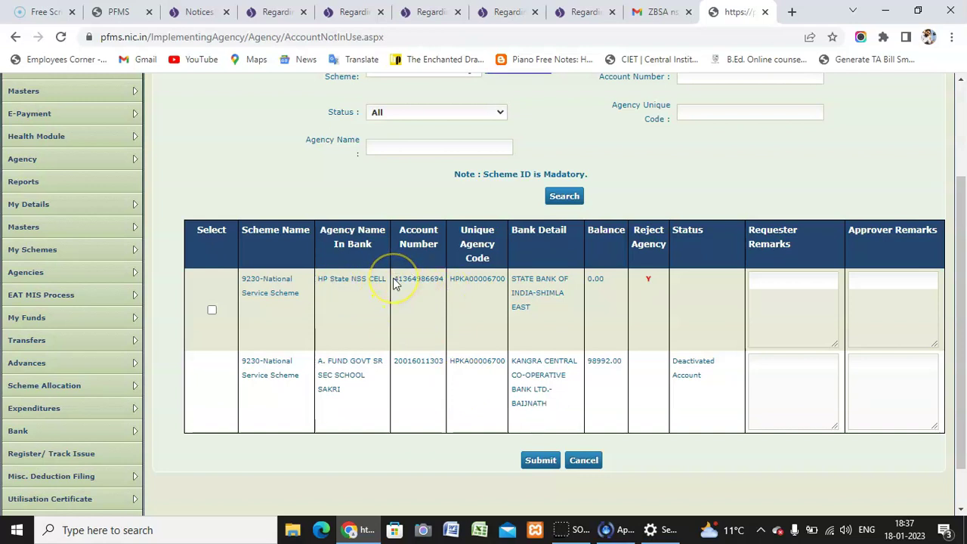
# Step: Check the account numbers and the status entries of the two bank accounts listed for the National Service Scheme
pyautogui.moveTo(395, 279); pyautogui.dragTo(449, 287)
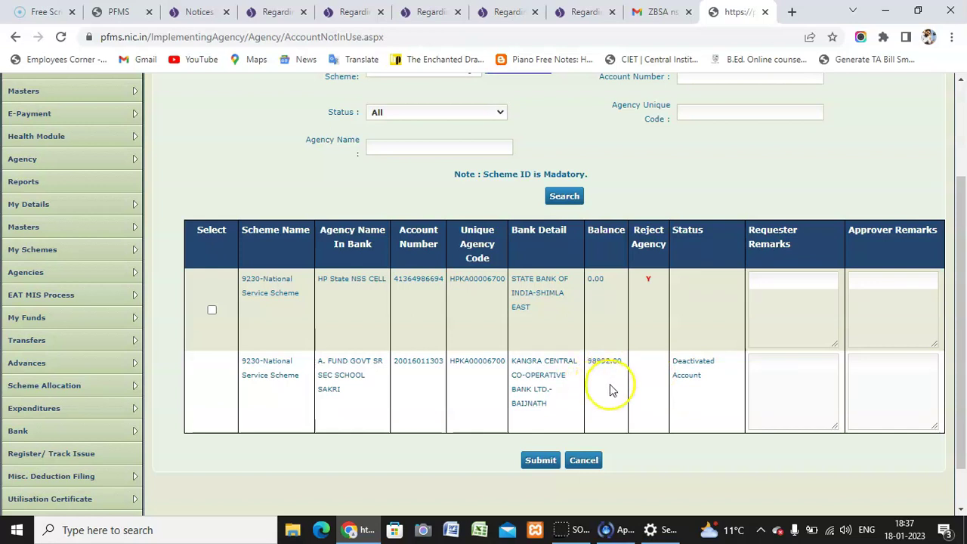
pyautogui.click(673, 361)
pyautogui.moveTo(673, 361); pyautogui.dragTo(716, 382)
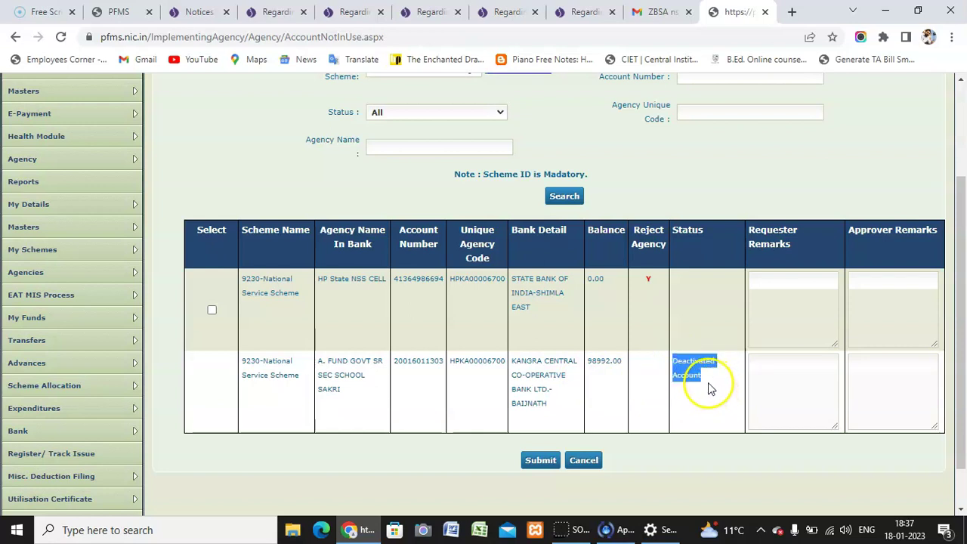
pyautogui.click(659, 371)
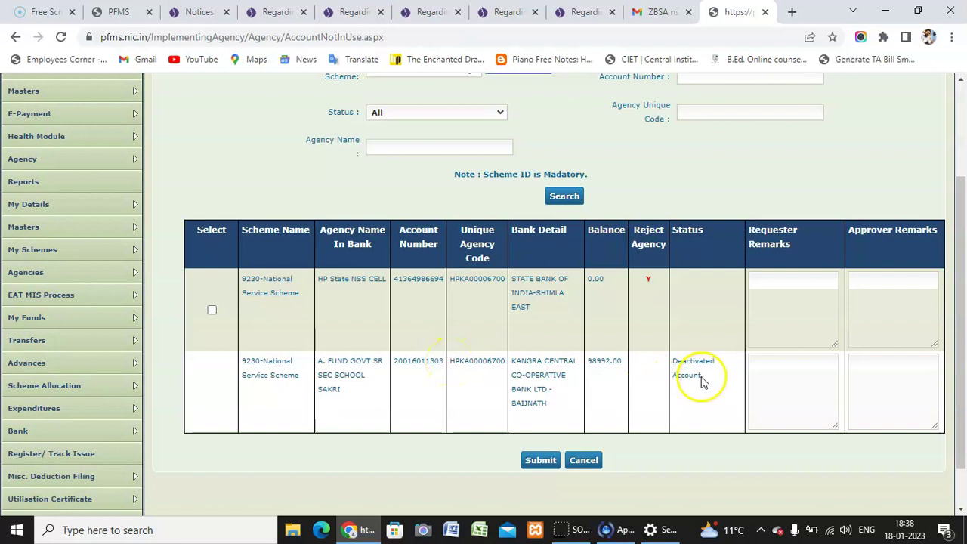
pyautogui.moveTo(671, 361); pyautogui.dragTo(708, 383)
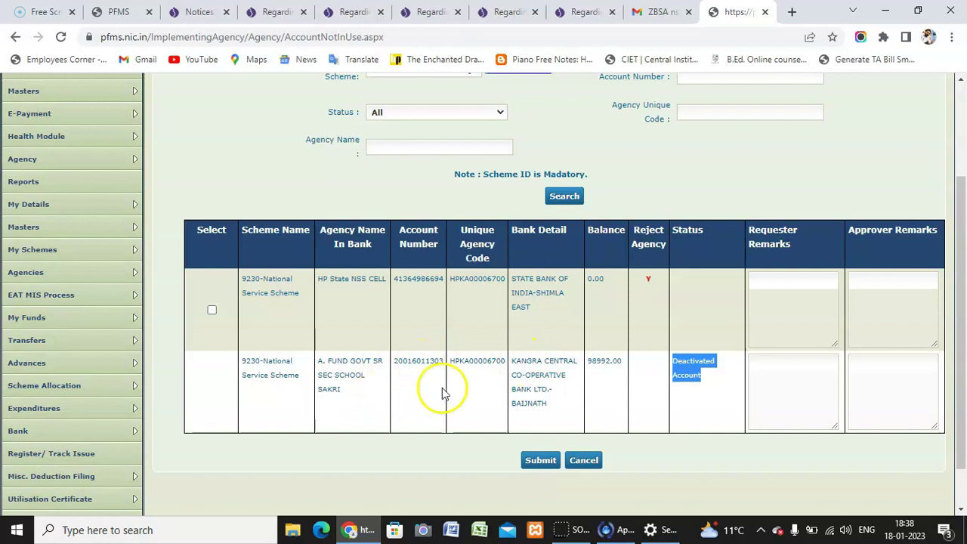
pyautogui.click(707, 398)
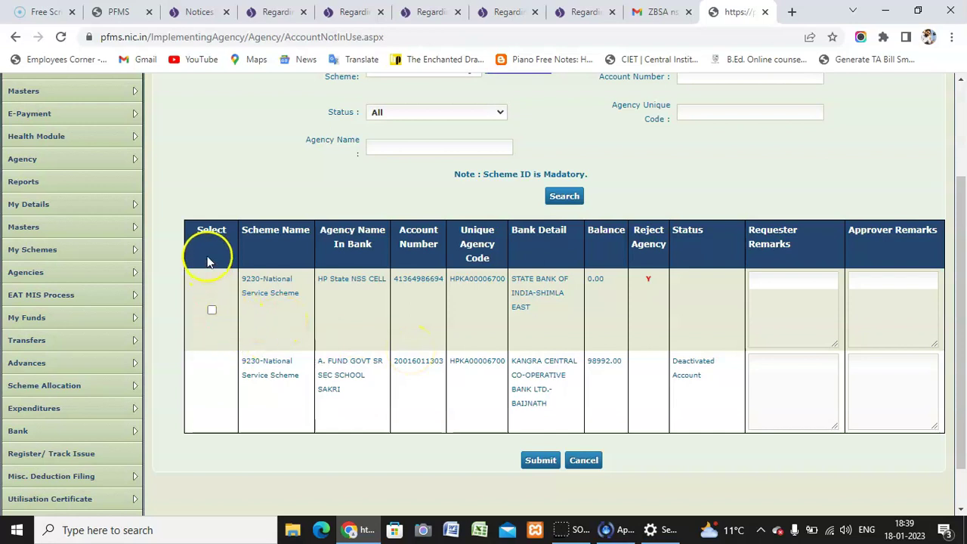
# Step: Select the HP State NSS CELL account for deactivation and enter "account deactivate" as its requester remark
pyautogui.click(212, 315)
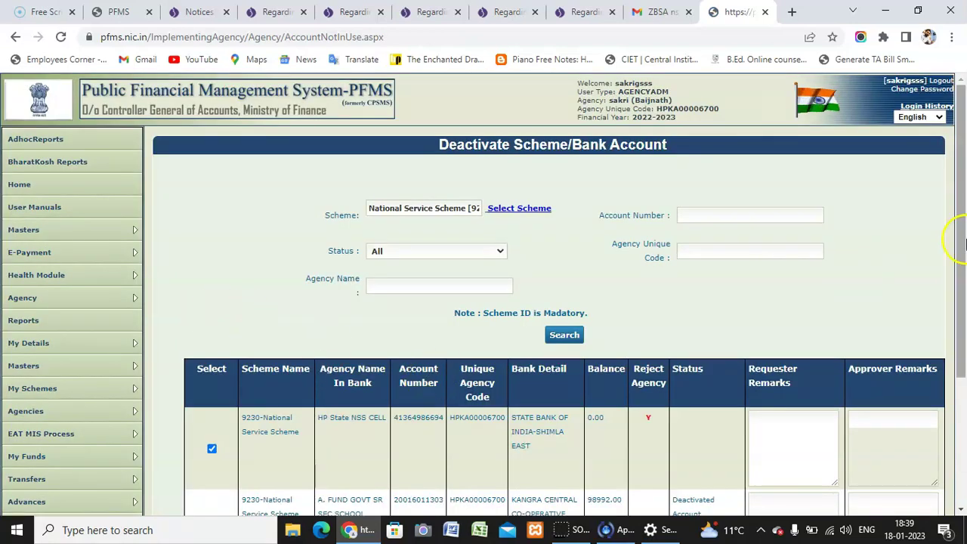
pyautogui.moveTo(958, 237); pyautogui.dragTo(963, 312)
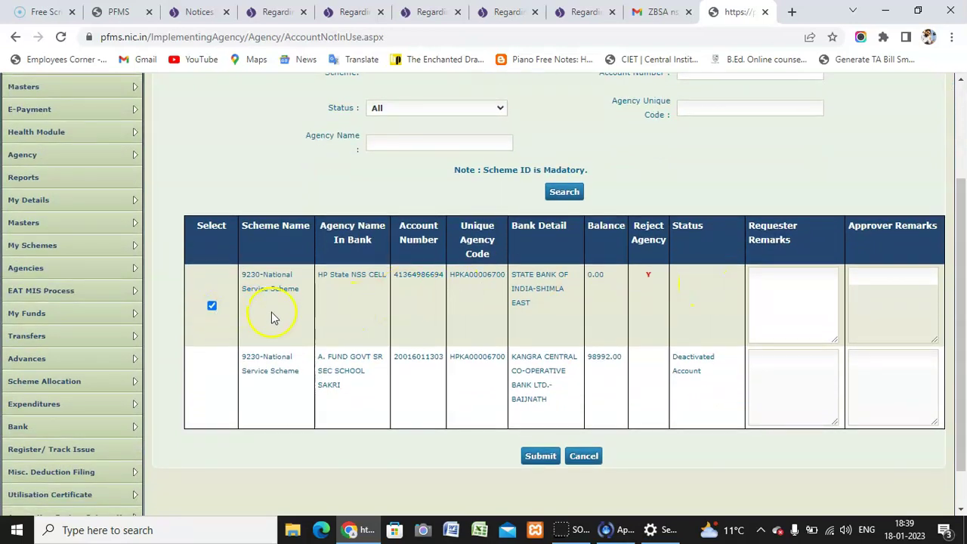
pyautogui.click(765, 286)
pyautogui.write('account deactivate')
# Step: Submit the deactivation request for the HP State NSS CELL account, accepting the agency rejection notice and agreeing to continue
pyautogui.moveTo(962, 283); pyautogui.dragTo(963, 292)
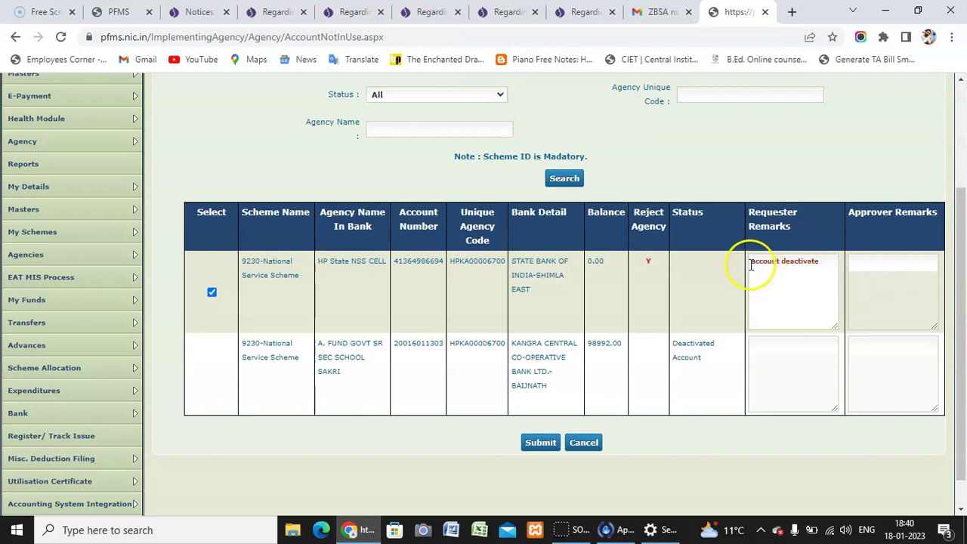
pyautogui.click(541, 444)
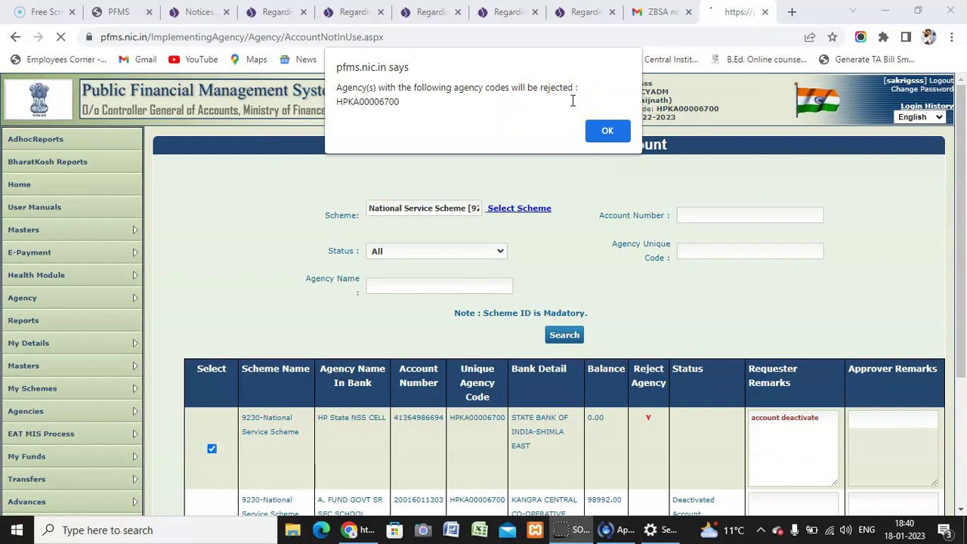
pyautogui.click(597, 131)
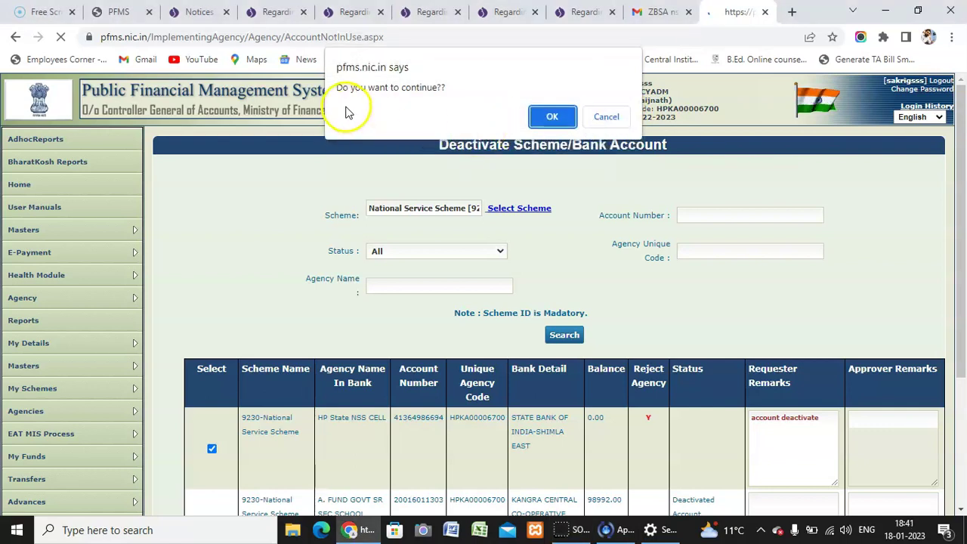
pyautogui.click(551, 119)
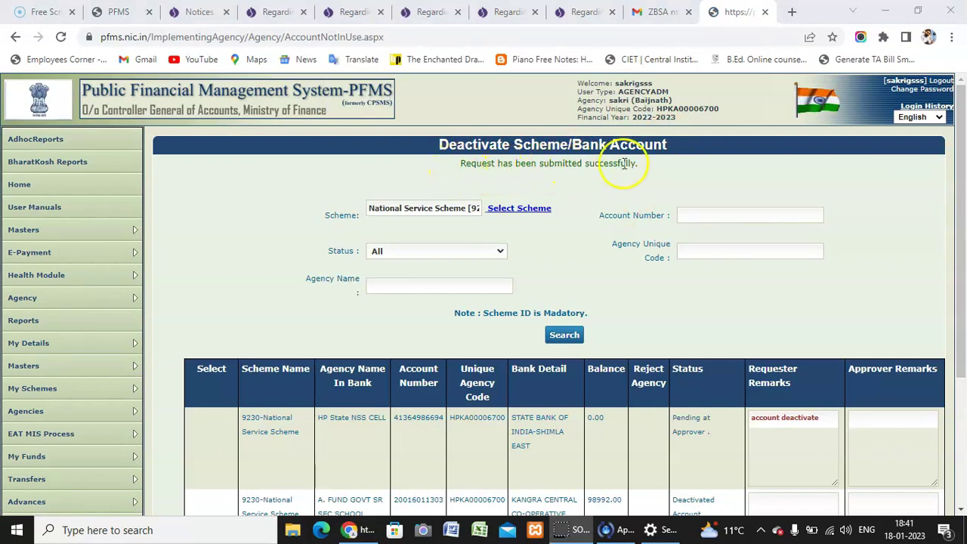
# Step: Review the submission message and the status, requester remarks and approver remarks of the HP State NSS CELL account
pyautogui.moveTo(639, 163); pyautogui.dragTo(432, 179)
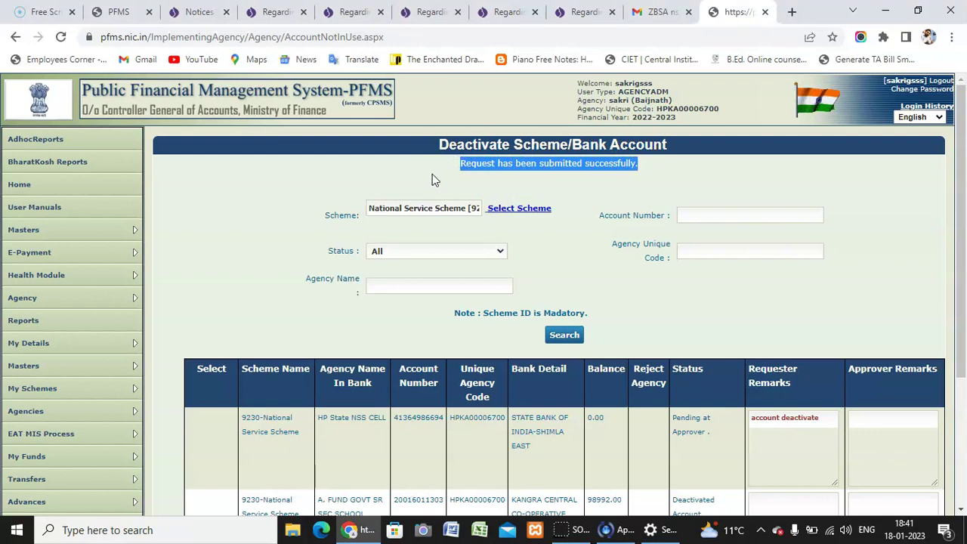
pyautogui.click(730, 164)
pyautogui.moveTo(966, 110); pyautogui.dragTo(963, 196)
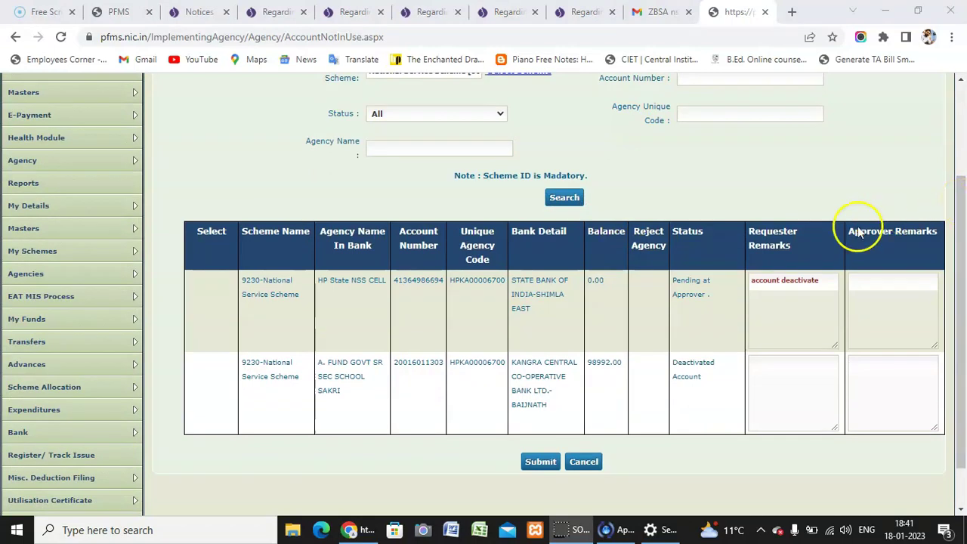
pyautogui.click(786, 282)
pyautogui.click(941, 278)
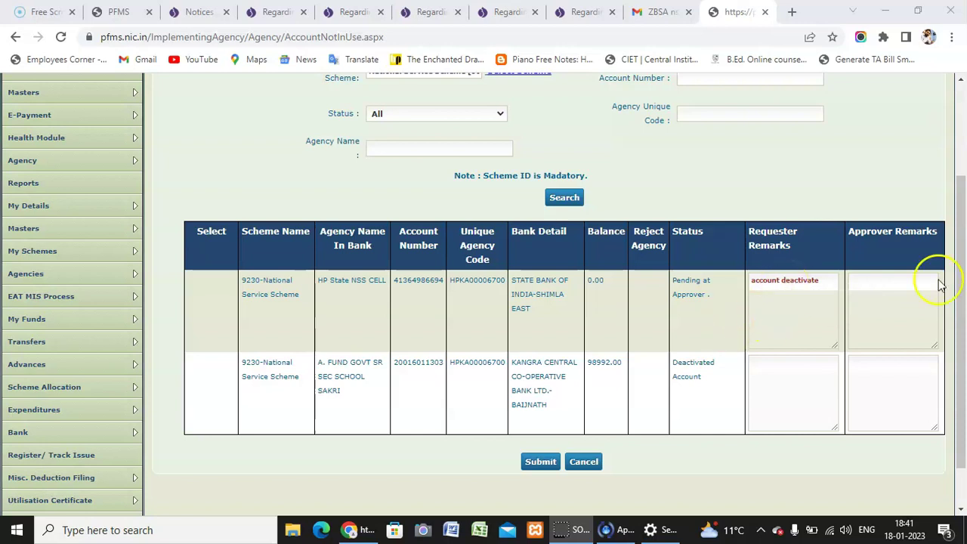
pyautogui.click(963, 261)
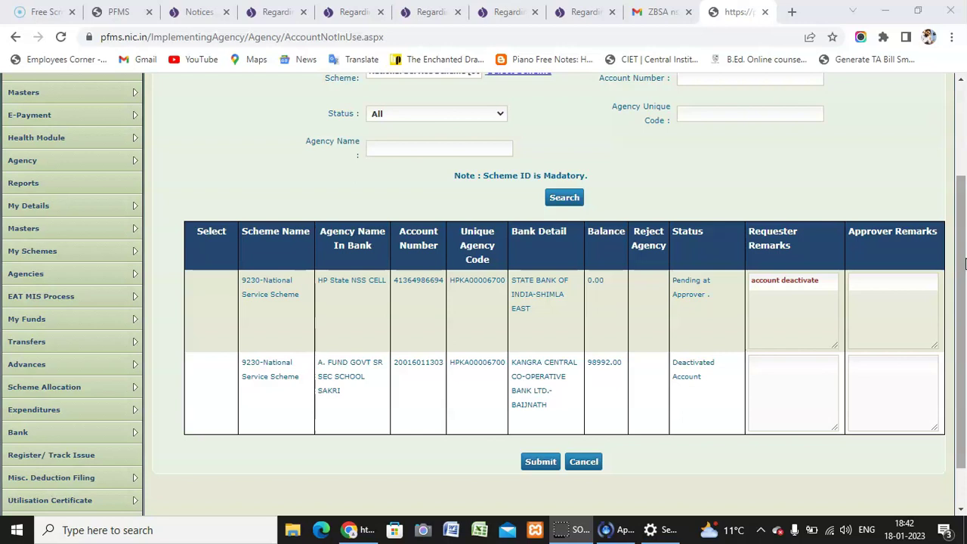
pyautogui.click(865, 278)
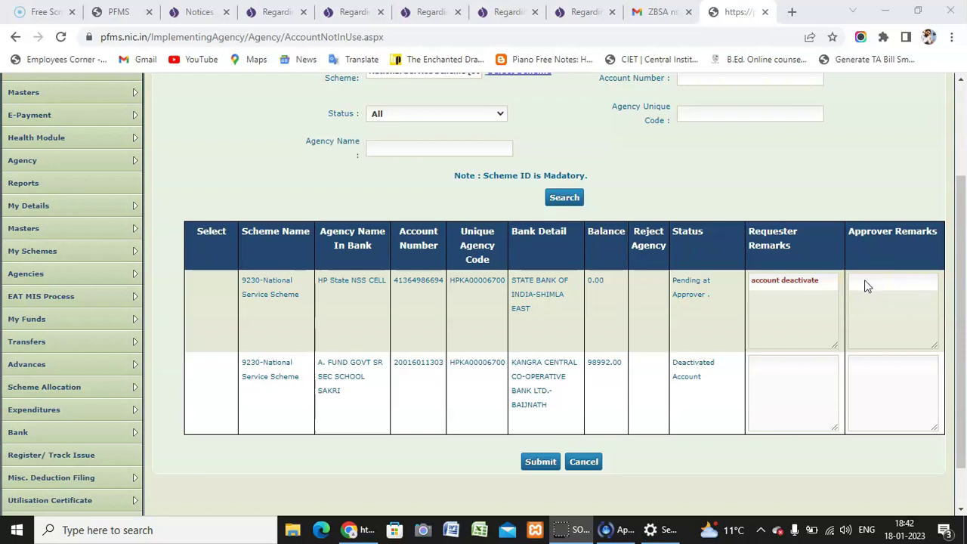
pyautogui.click(791, 304)
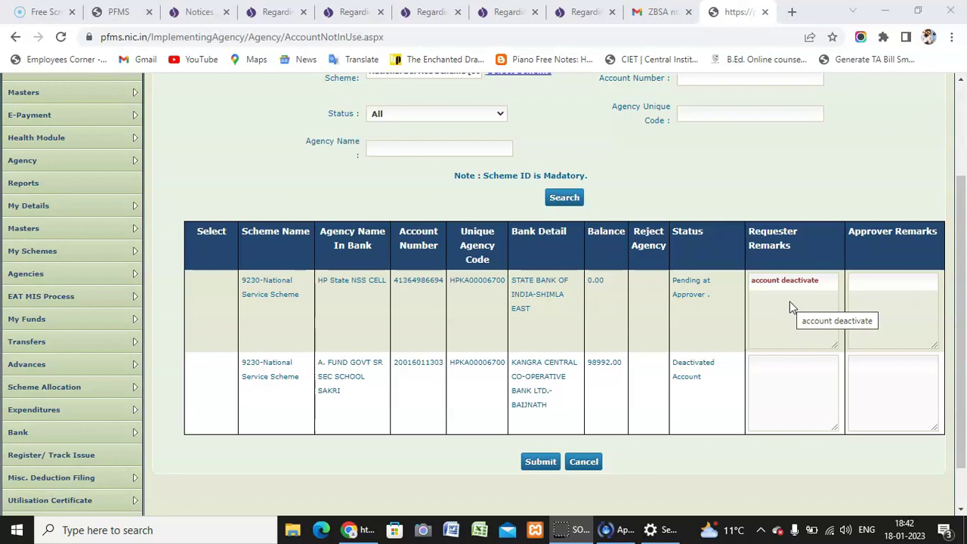
pyautogui.click(281, 416)
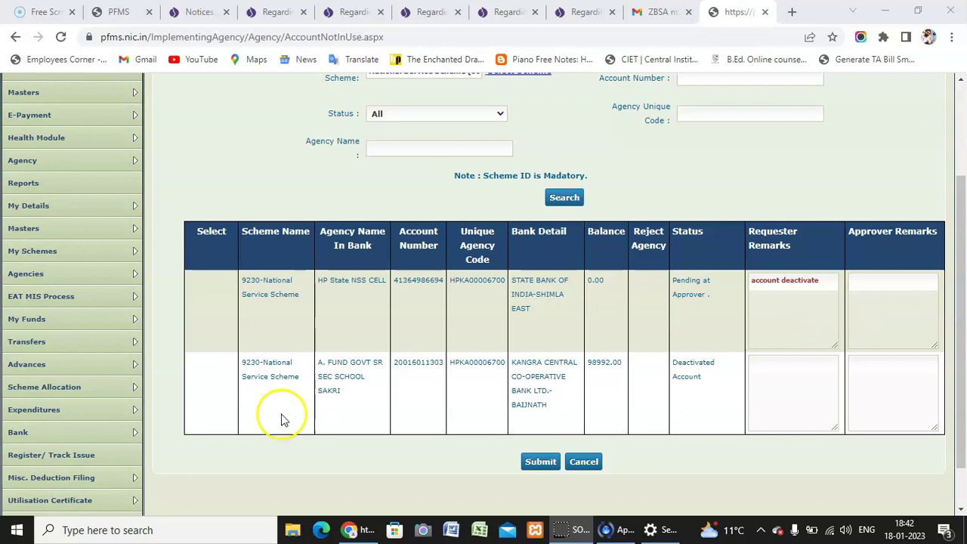
pyautogui.click(378, 439)
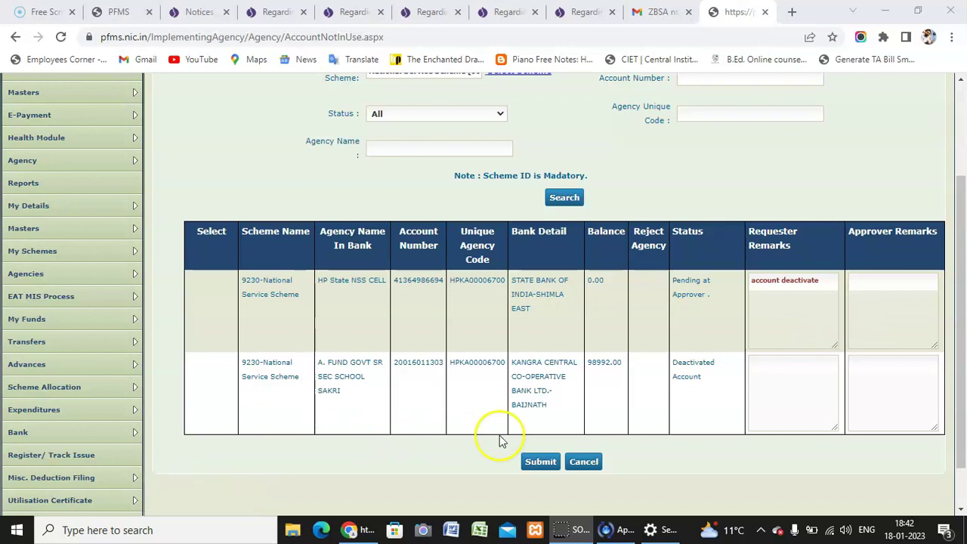